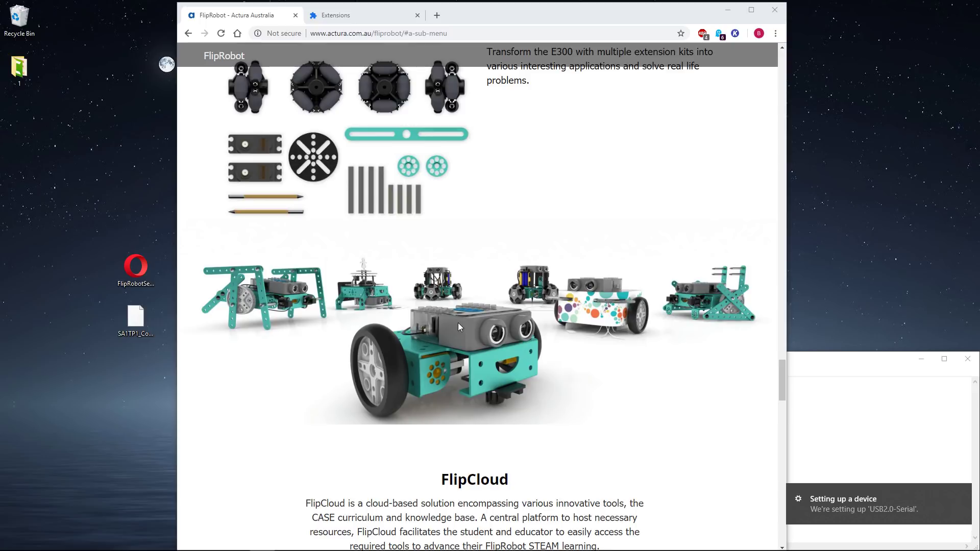
# - Bring the Notepad notes with the FlipCloud course and Blockly URLs in front of Chrome
pyautogui.click(870, 424)
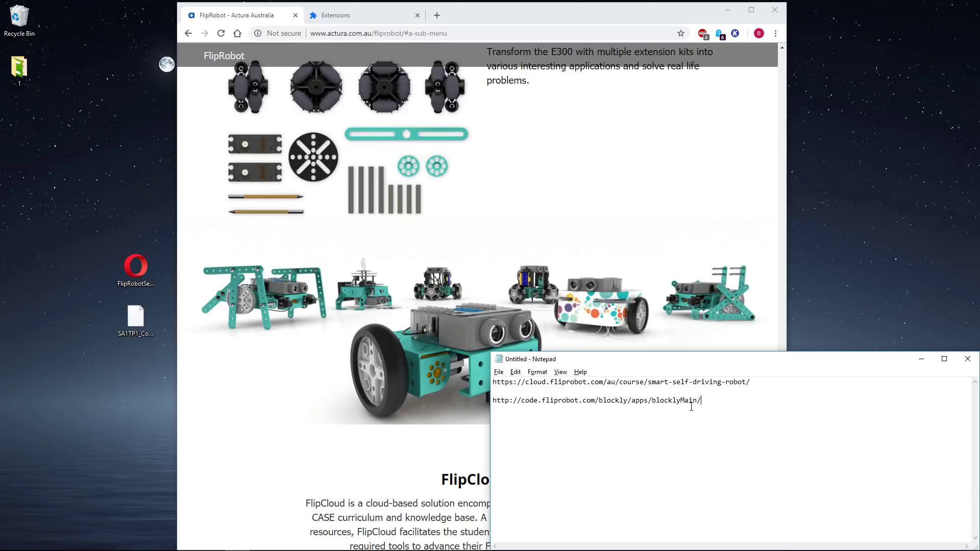
pyautogui.doubleClick(706, 382)
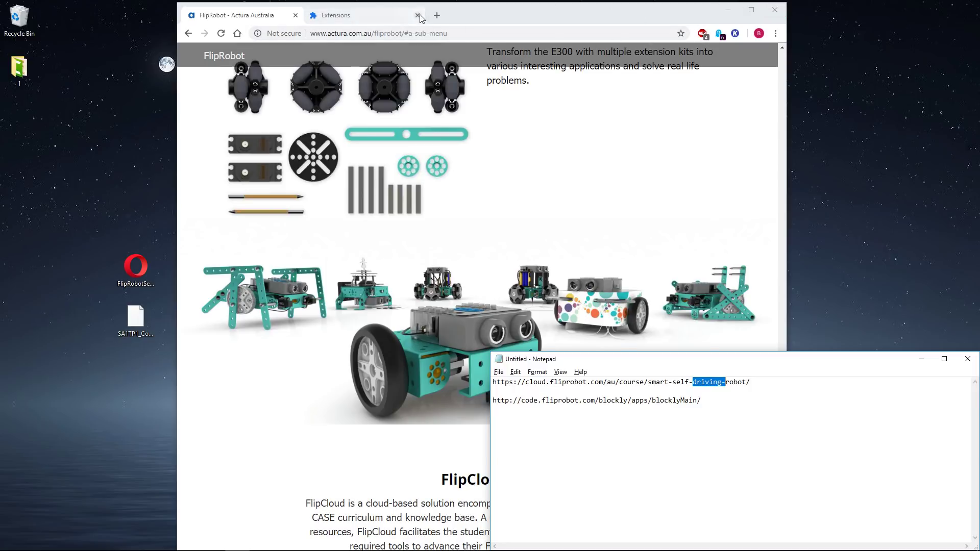
# - Close Google Chrome and relaunch it from the taskbar
pyautogui.click(774, 10)
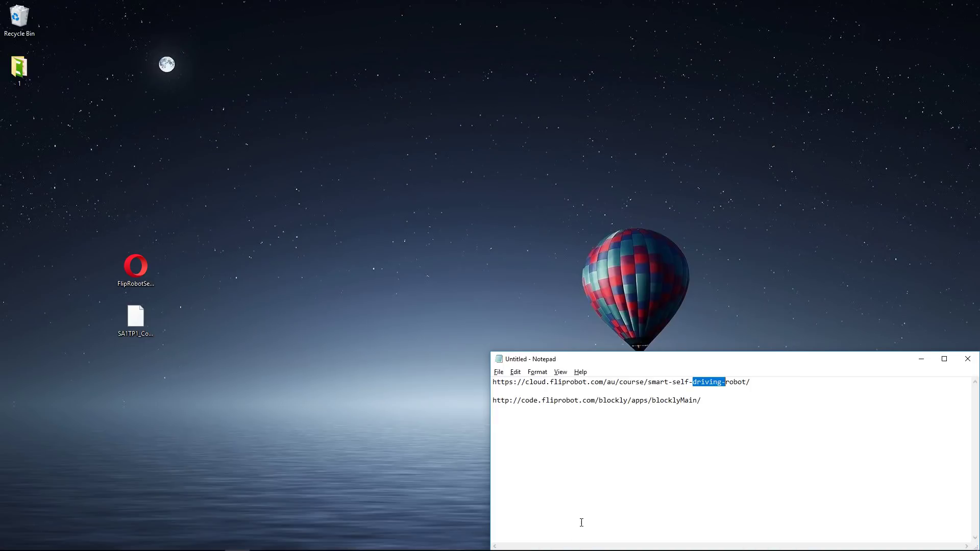
pyautogui.moveTo(137, 546)
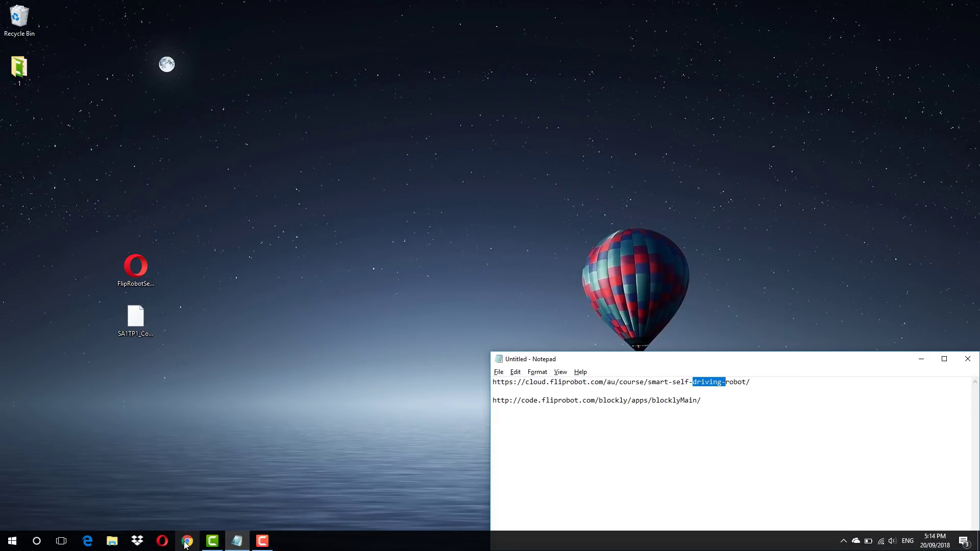
pyautogui.click(187, 541)
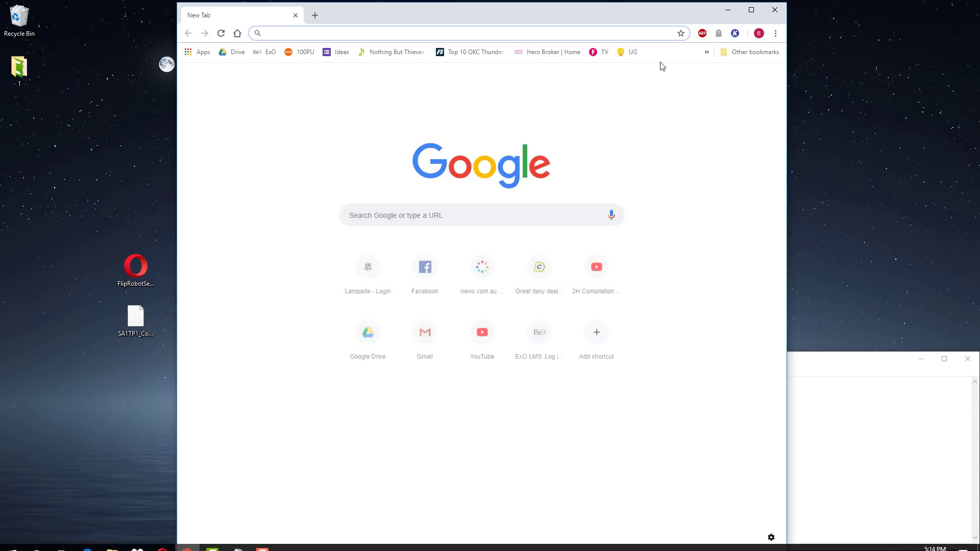
# - Open Chrome's Extensions page through More tools
pyautogui.click(775, 34)
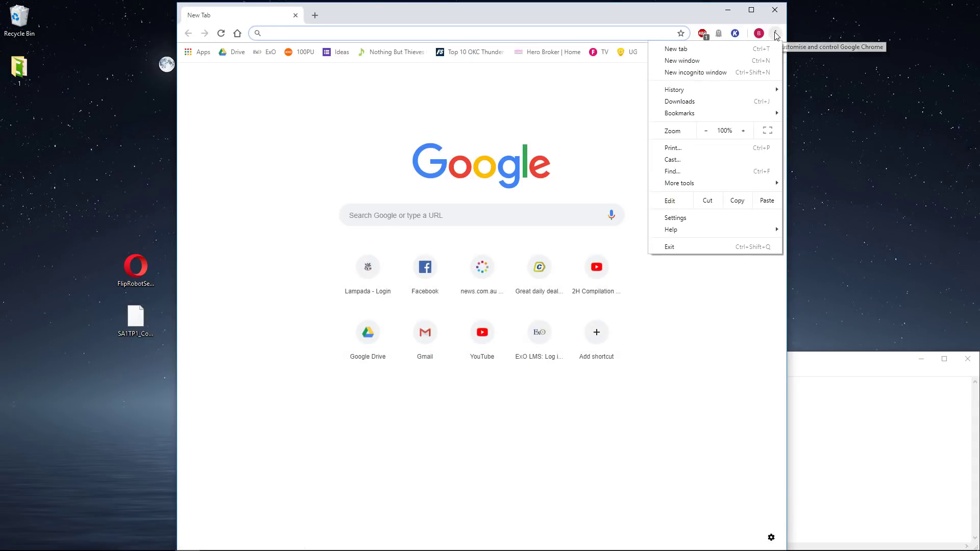
pyautogui.moveTo(730, 184)
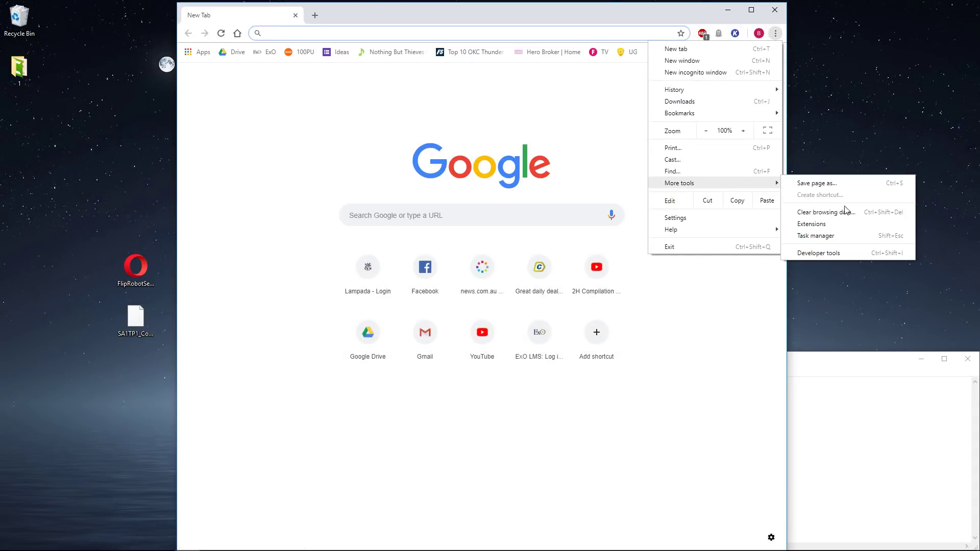
pyautogui.click(822, 226)
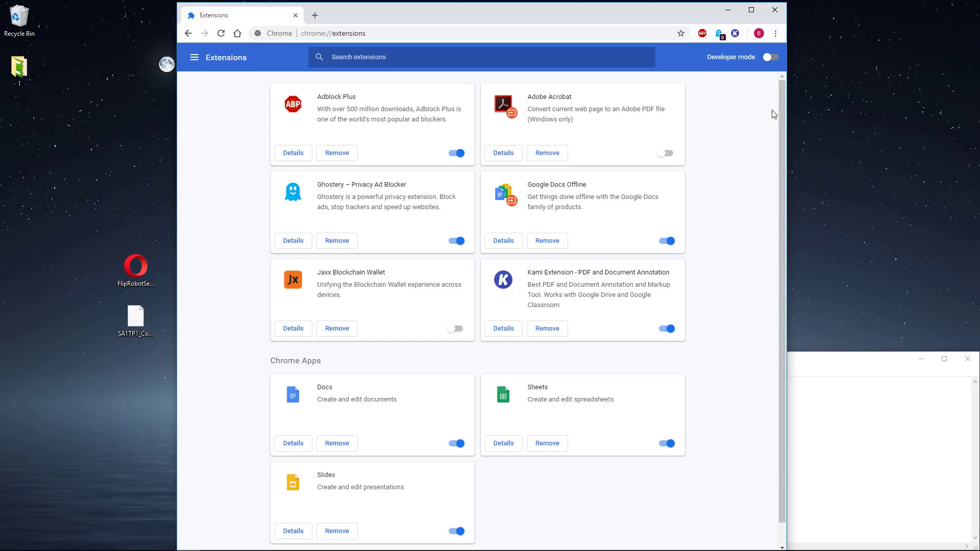
# - Turn on Developer mode and install the FlipRobotServiceTools_1.0.6 package by dragging it in and confirming Add app
pyautogui.click(771, 58)
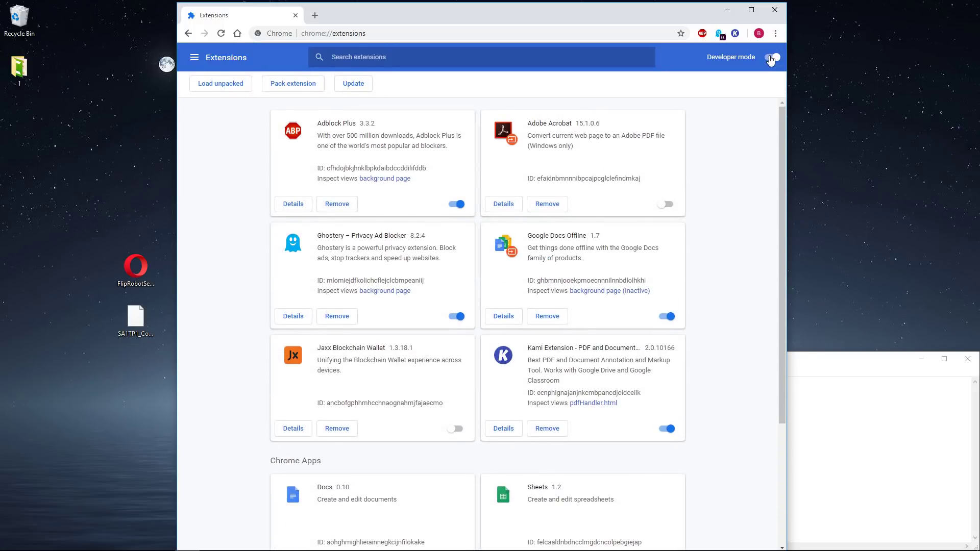
pyautogui.click(136, 271)
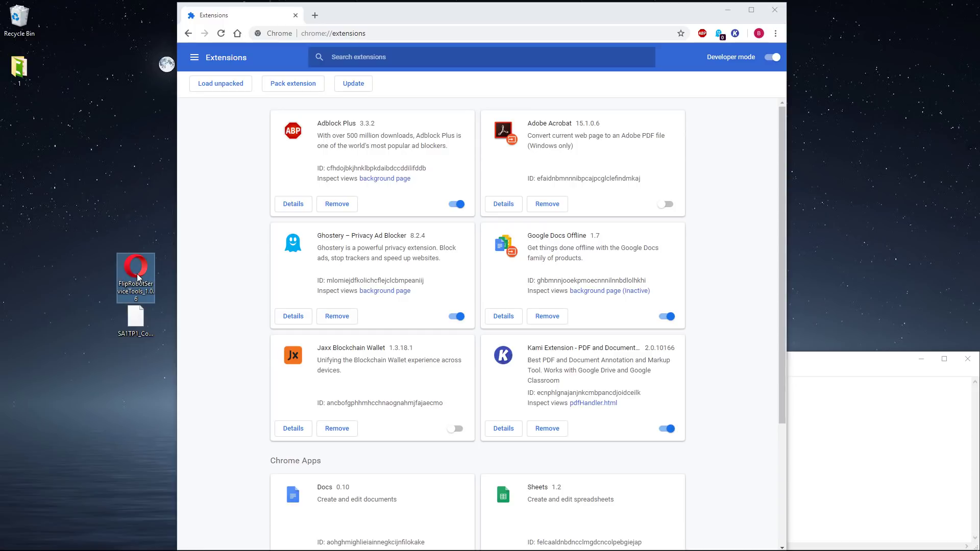
pyautogui.moveTo(138, 277); pyautogui.dragTo(438, 284)
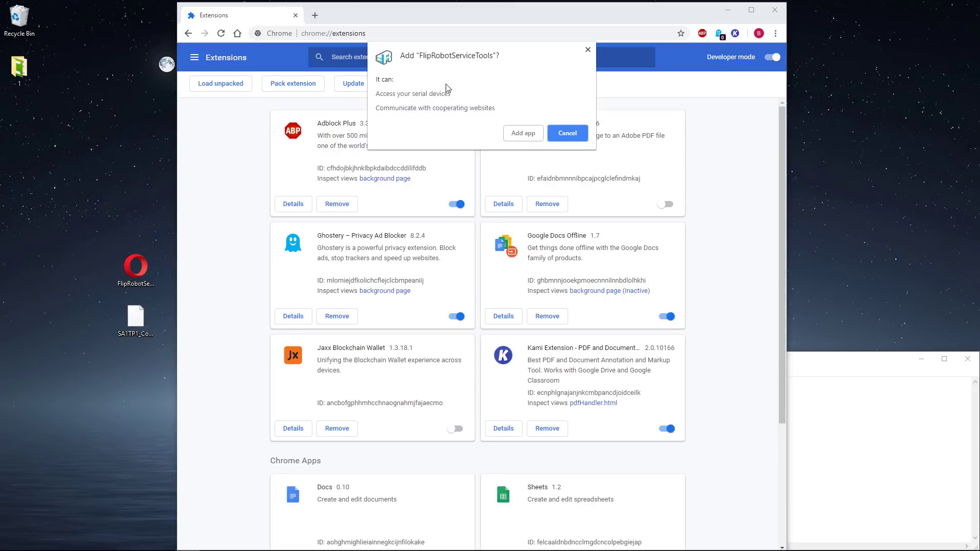
pyautogui.click(533, 134)
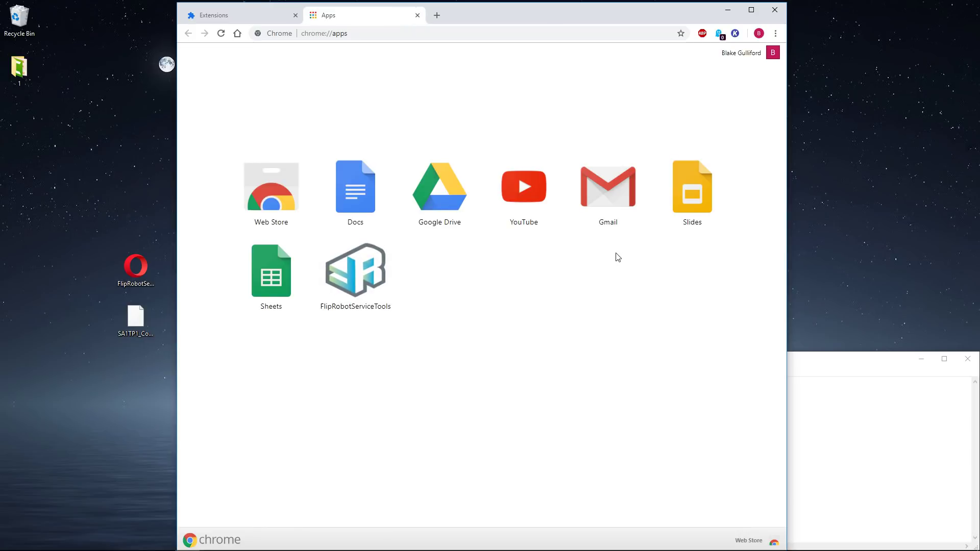
# - Toggle FlipRobotServiceTools 1.0.6 off and back on under Chrome Apps on the Extensions page
pyautogui.click(236, 12)
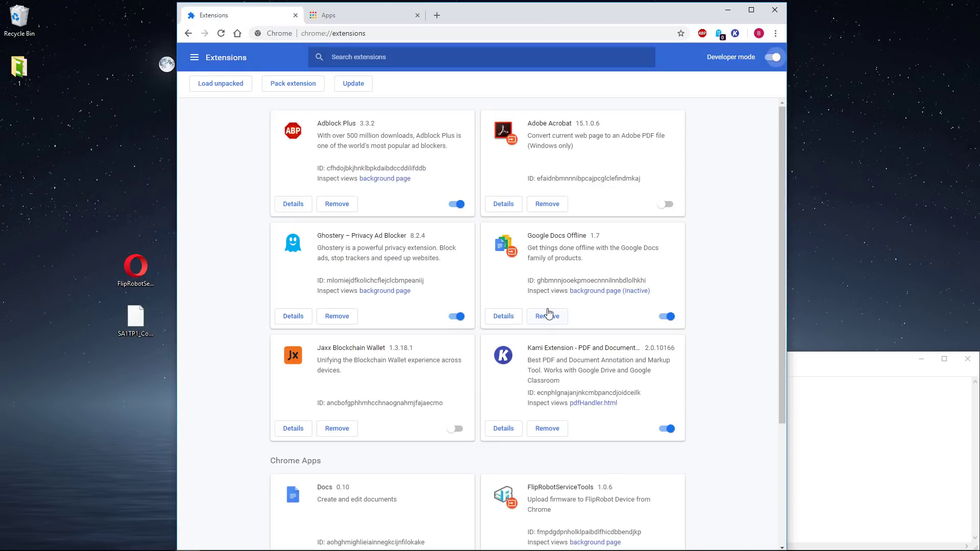
pyautogui.scroll(-3, 548, 313)
pyautogui.click(666, 396)
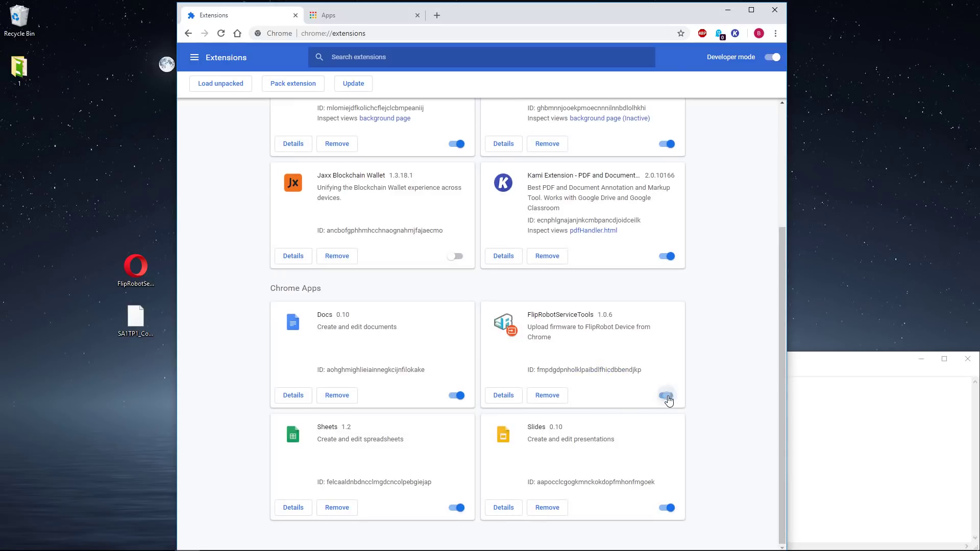
pyautogui.click(668, 397)
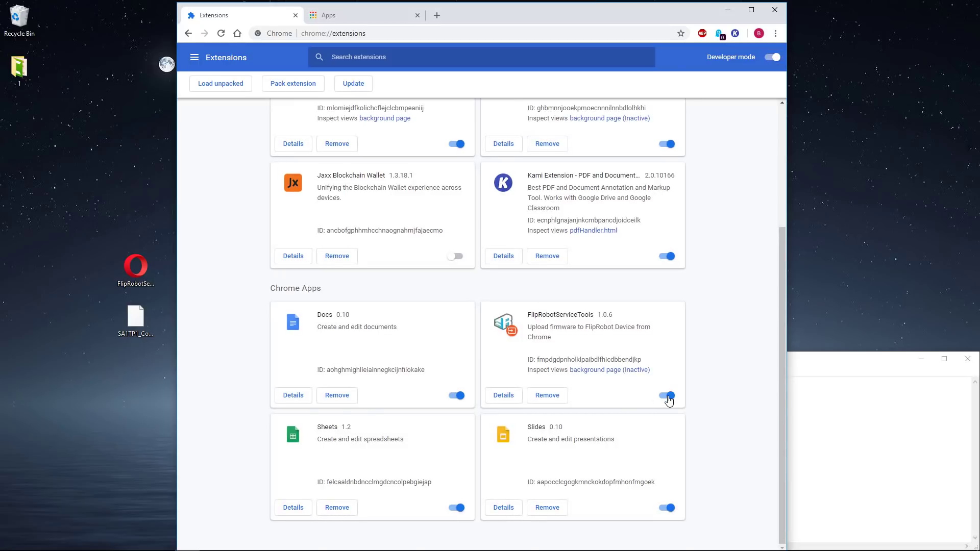
pyautogui.scroll(3, 669, 401)
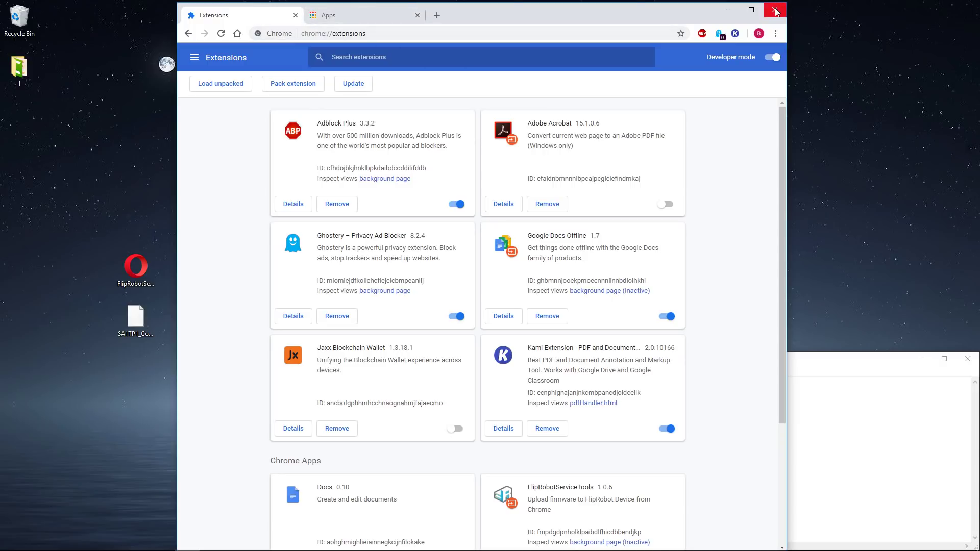
# - Close Chrome, copy the full smart-self-driving-robot course URL from Notepad, and relaunch Chrome
pyautogui.click(350, 11)
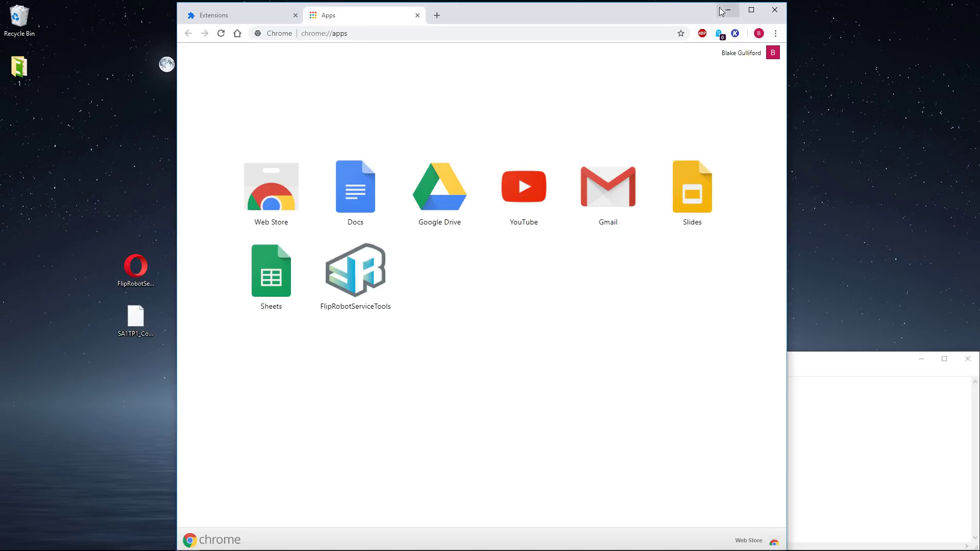
pyautogui.click(775, 11)
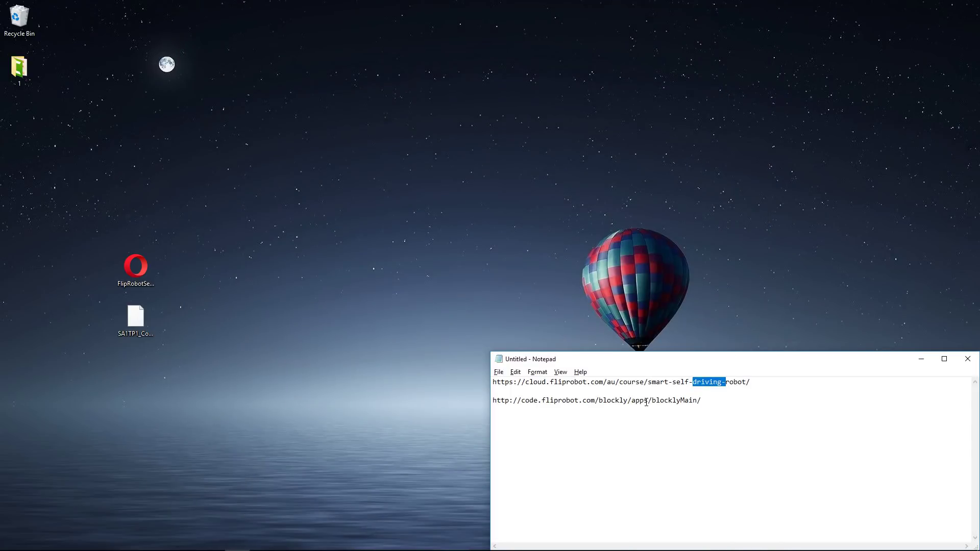
pyautogui.click(655, 383)
pyautogui.hotkey('shift', 'Home')
pyautogui.click(655, 383)
pyautogui.hotkey('shift', 'Home')
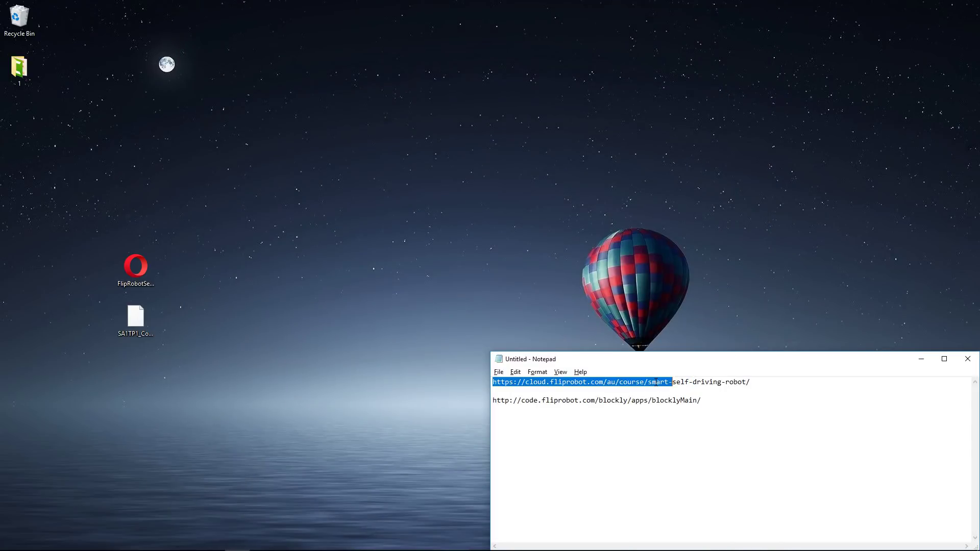
pyautogui.click(655, 383)
pyautogui.hotkey('shift', 'Home')
pyautogui.click(787, 386)
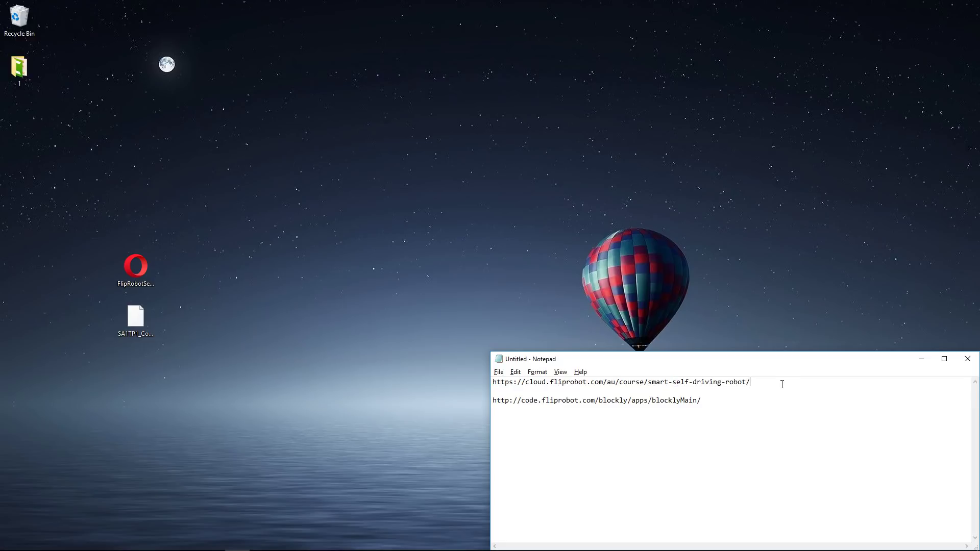
pyautogui.moveTo(782, 384); pyautogui.dragTo(461, 372)
pyautogui.hotkey('ctrl', 'c')
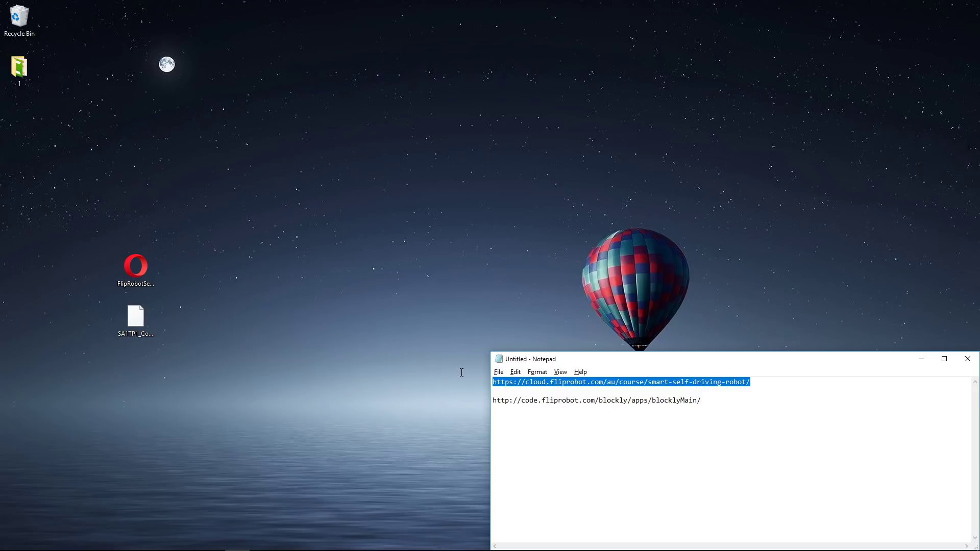
pyautogui.moveTo(112, 548)
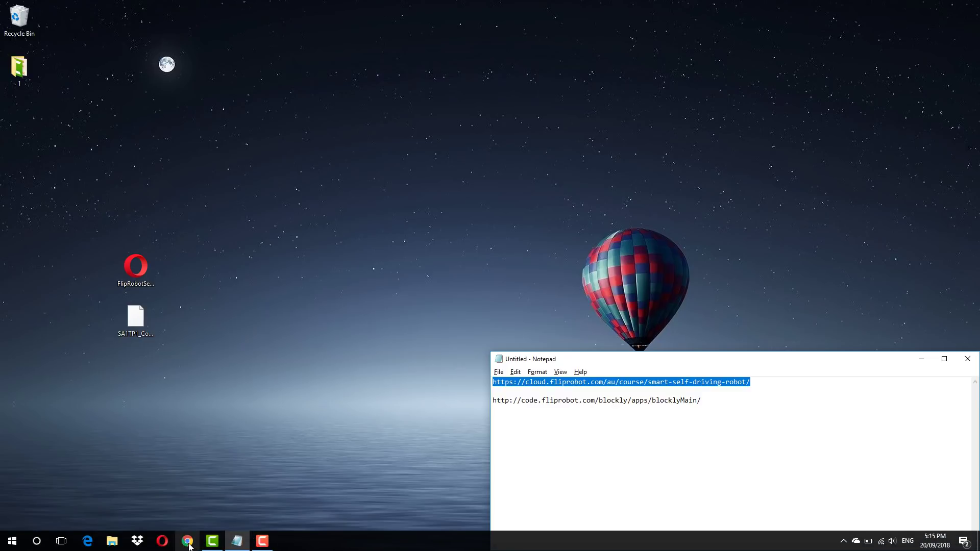
pyautogui.click(189, 546)
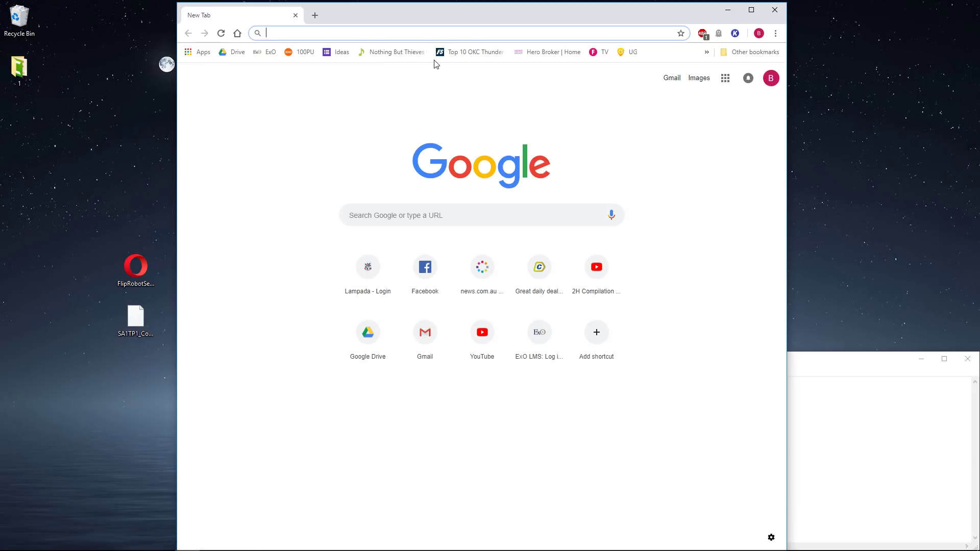
# - Open the pasted course URL and set Firmware to board E300 and port FR Device (COM3)
pyautogui.hotkey('ctrl', 'v')
pyautogui.press('Return')
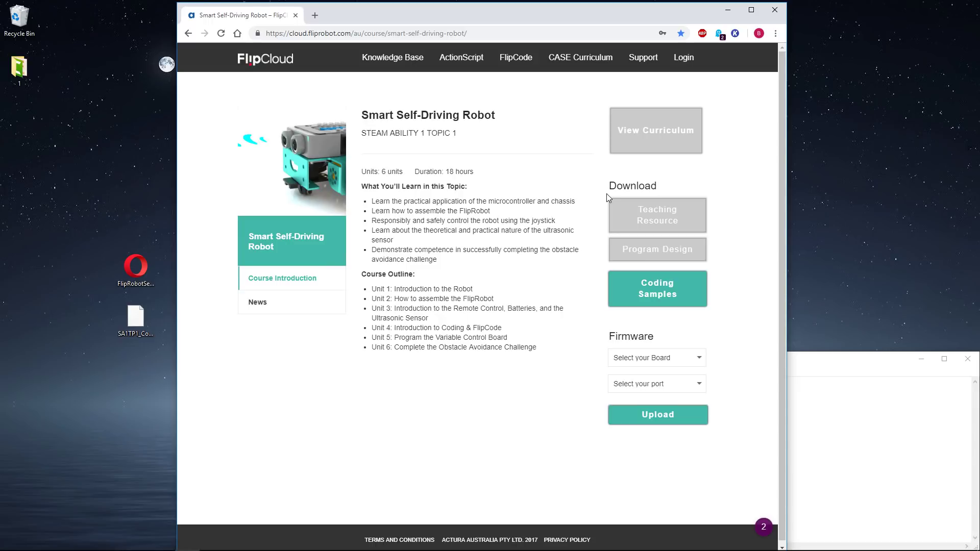
pyautogui.click(644, 359)
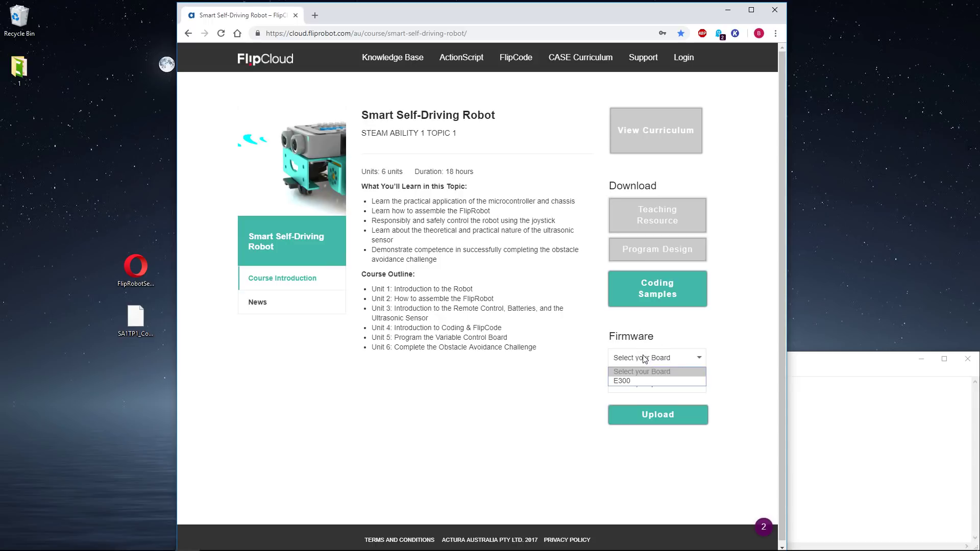
pyautogui.click(629, 381)
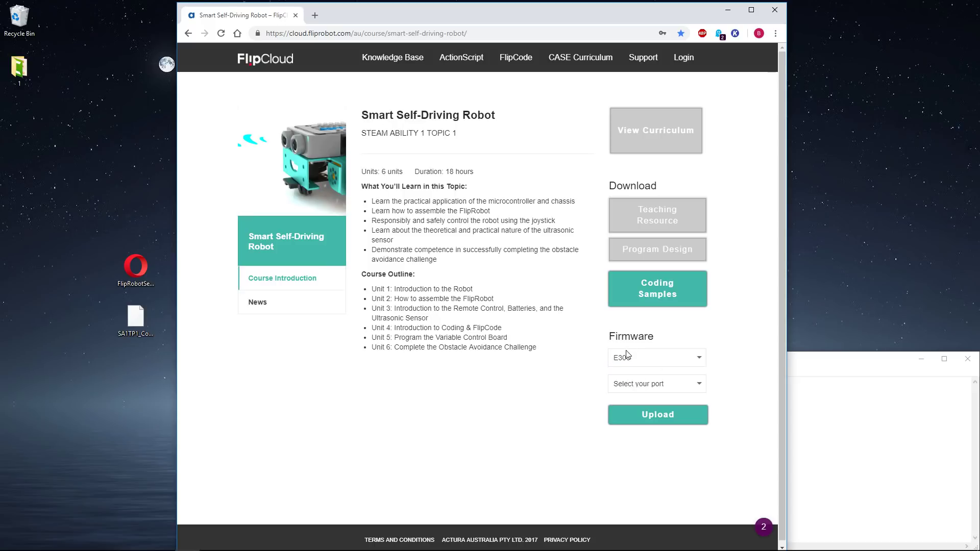
pyautogui.click(626, 362)
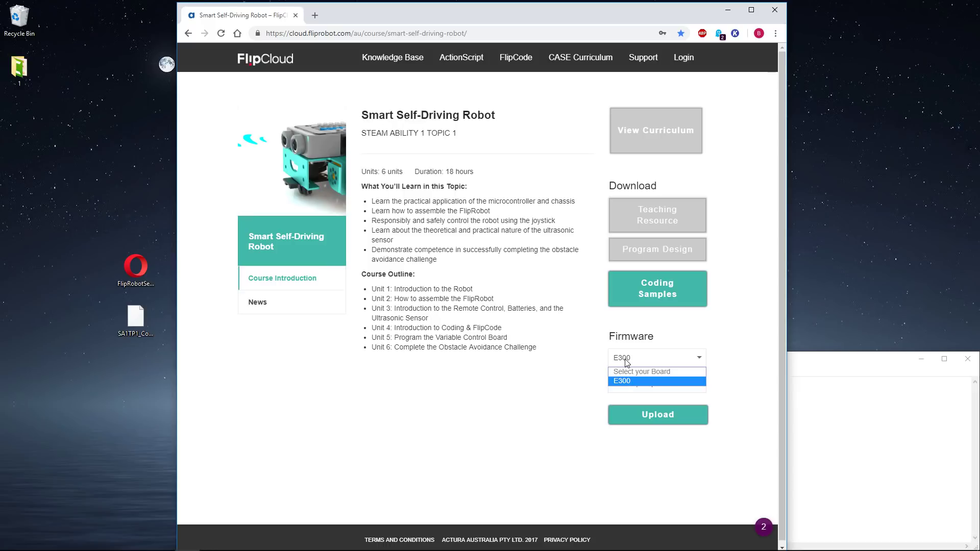
pyautogui.click(626, 362)
pyautogui.click(637, 389)
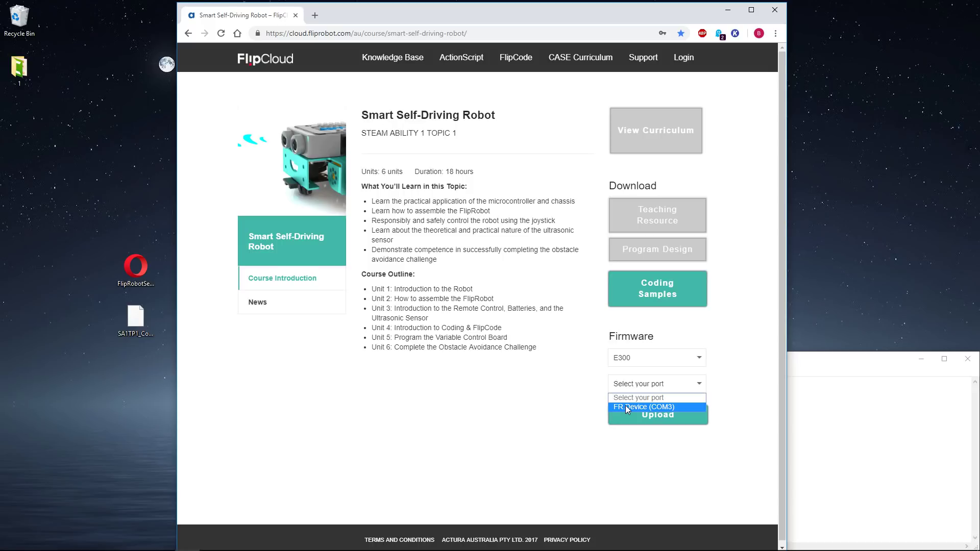
pyautogui.click(626, 405)
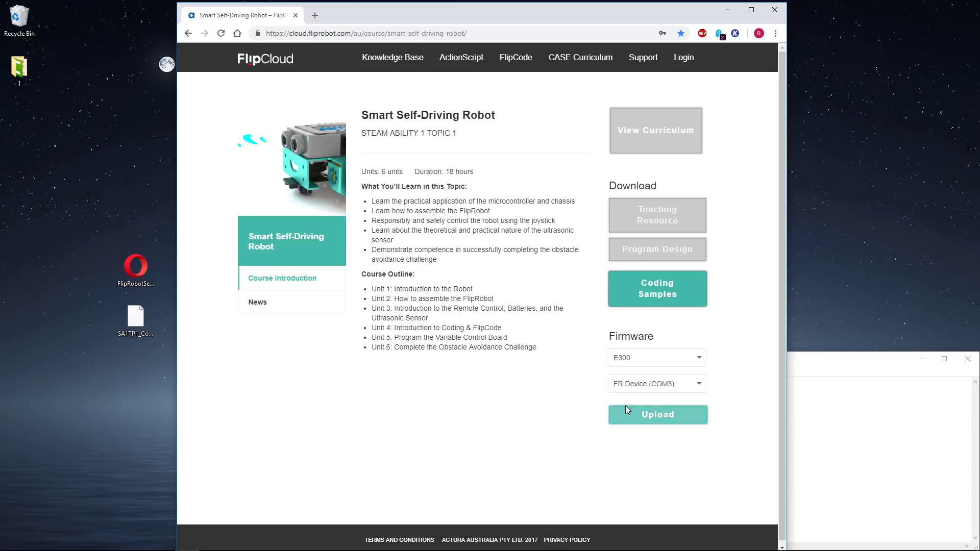
# - Upload the E300 firmware to the robot, then bring the Notepad URLs back in front
pyautogui.click(661, 423)
pyautogui.click(859, 431)
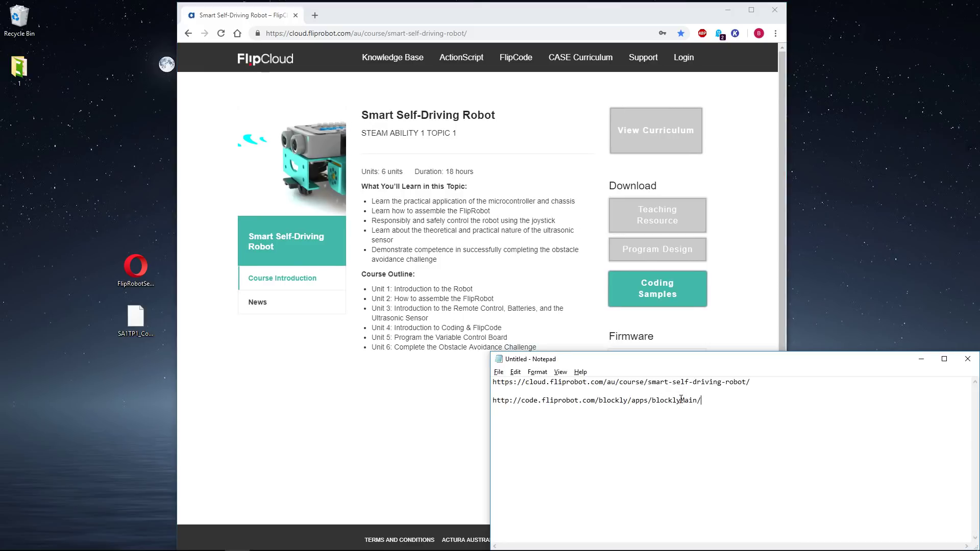